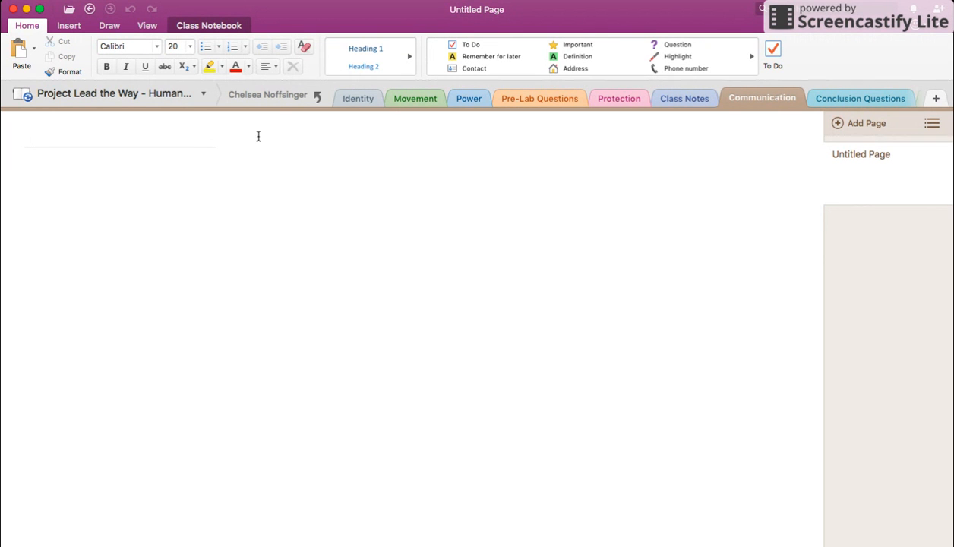
Reopen the teacher's own section group and move the Graphic Organizers section directly after Homeostasis
click(317, 101)
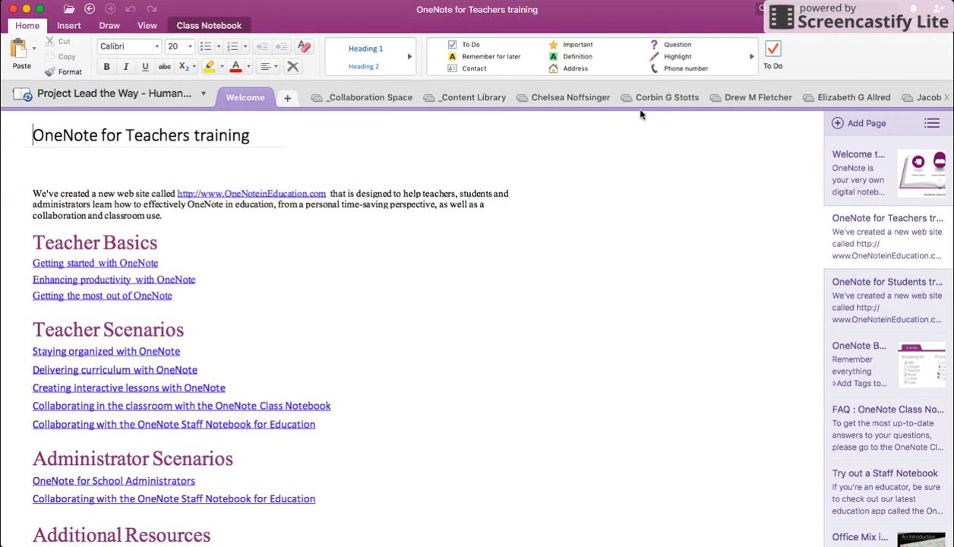
click(585, 98)
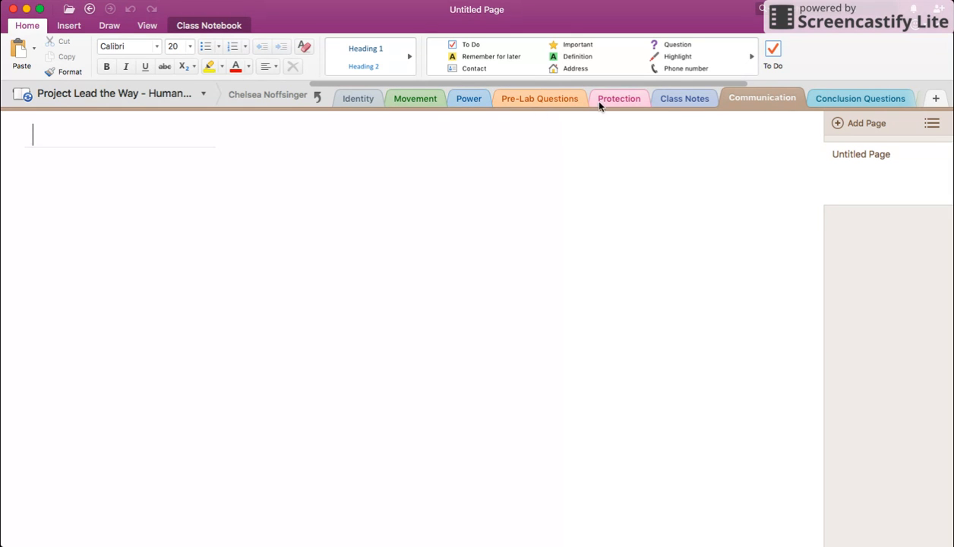
scroll(673, 101, right, 5)
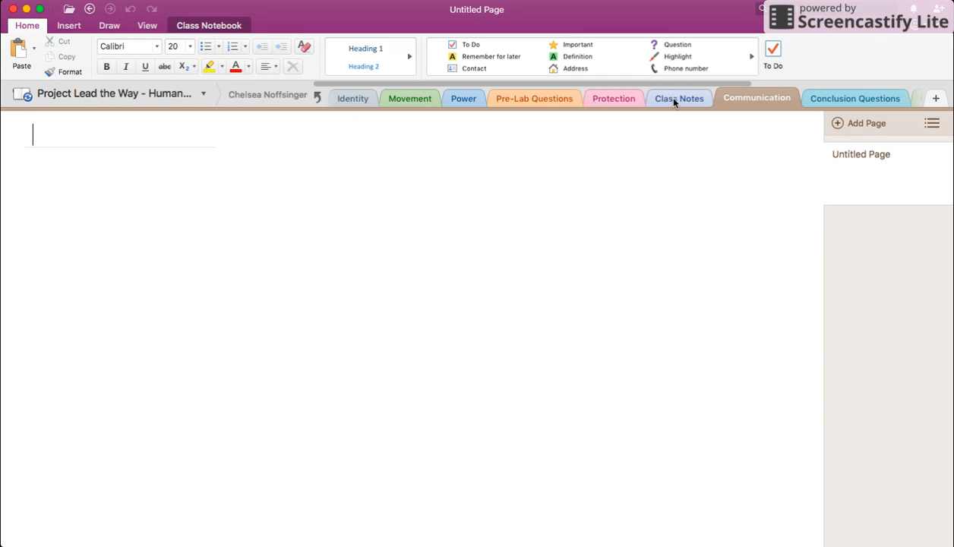
scroll(673, 101, right, 4)
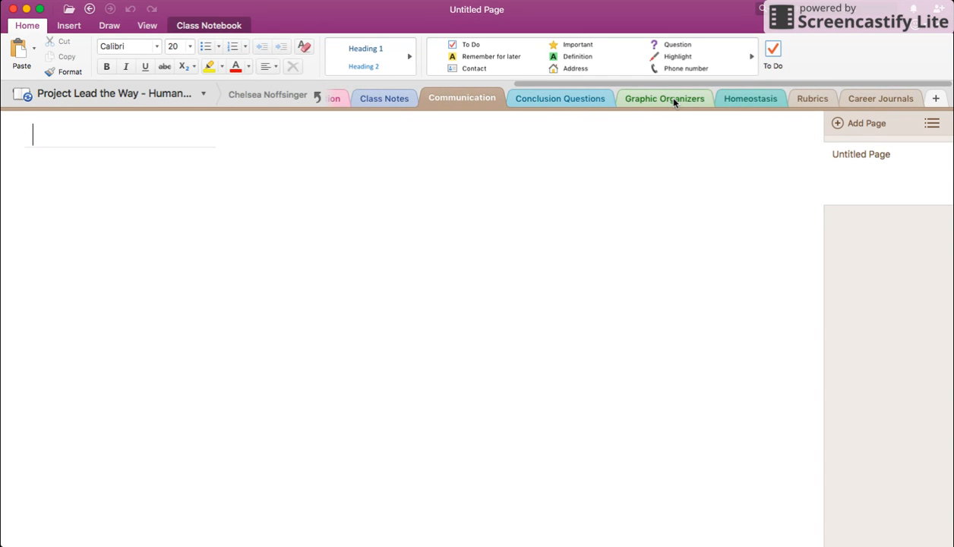
drag(673, 101, 696, 103)
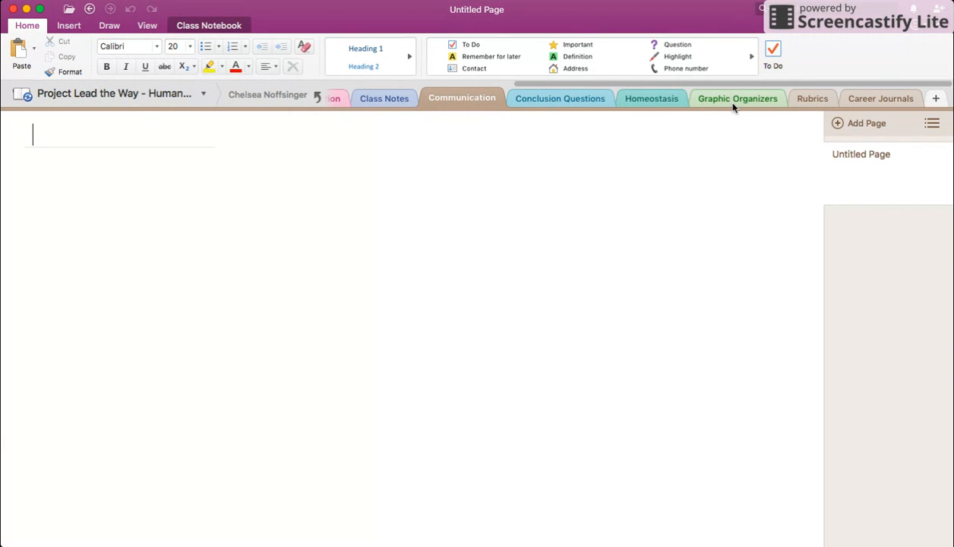
Move the Communication section so it sits directly after the Identity section
scroll(480, 106, left, 5)
scroll(480, 108, left, 2)
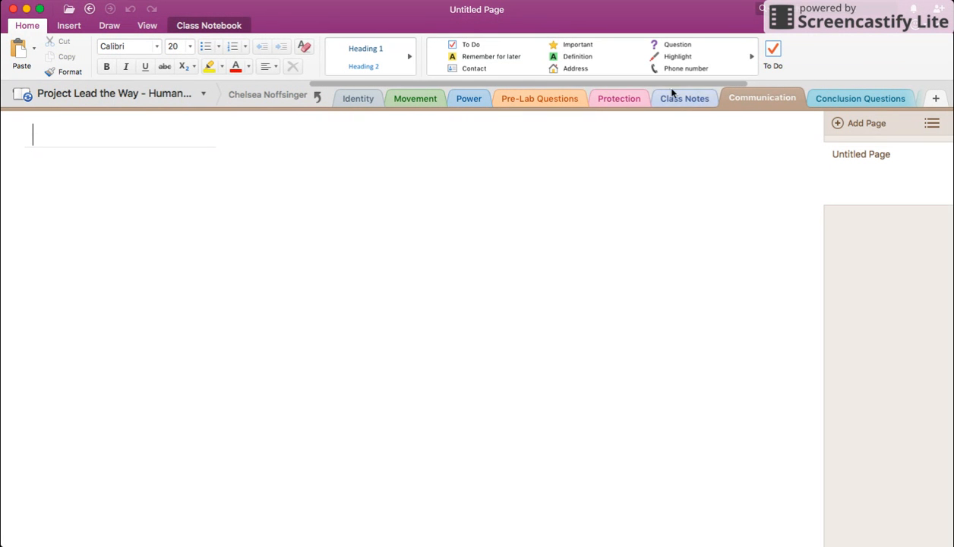
drag(737, 96, 416, 105)
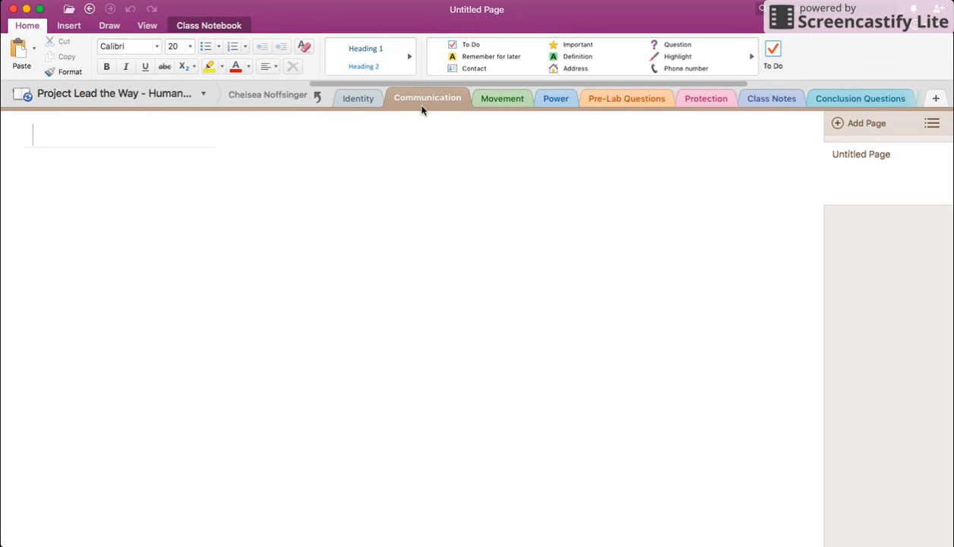
Open the Power section and arrange the Protection and Homeostasis sections directly after it, in that order
click(563, 105)
scroll(700, 104, right, 8)
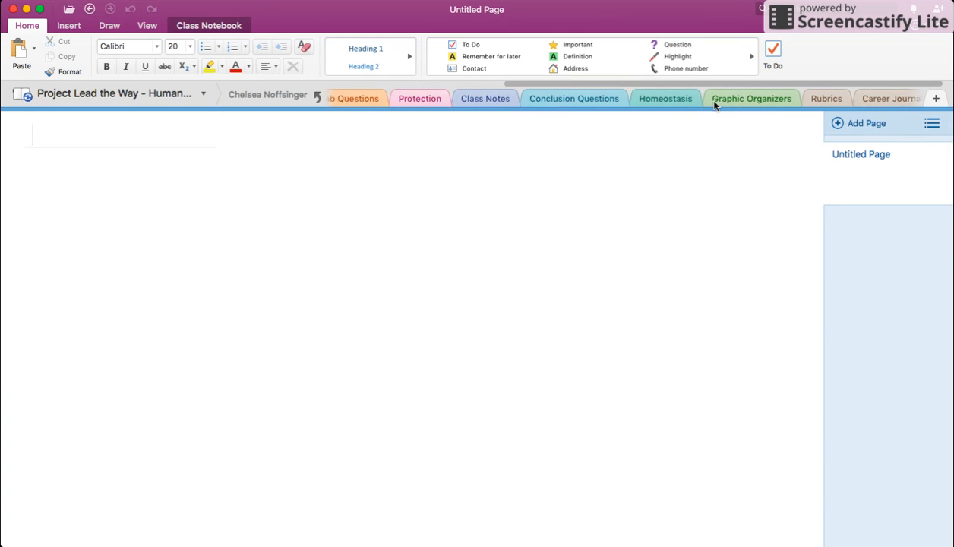
drag(653, 99, 618, 72)
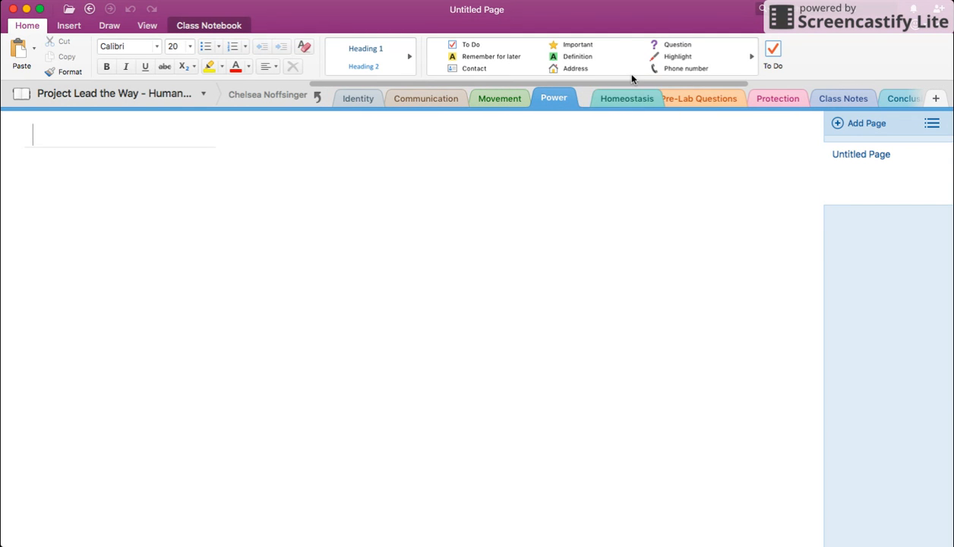
drag(767, 101, 609, 102)
Move the Rubrics section to the end of the section row, after Career Journals
scroll(697, 101, right, 10)
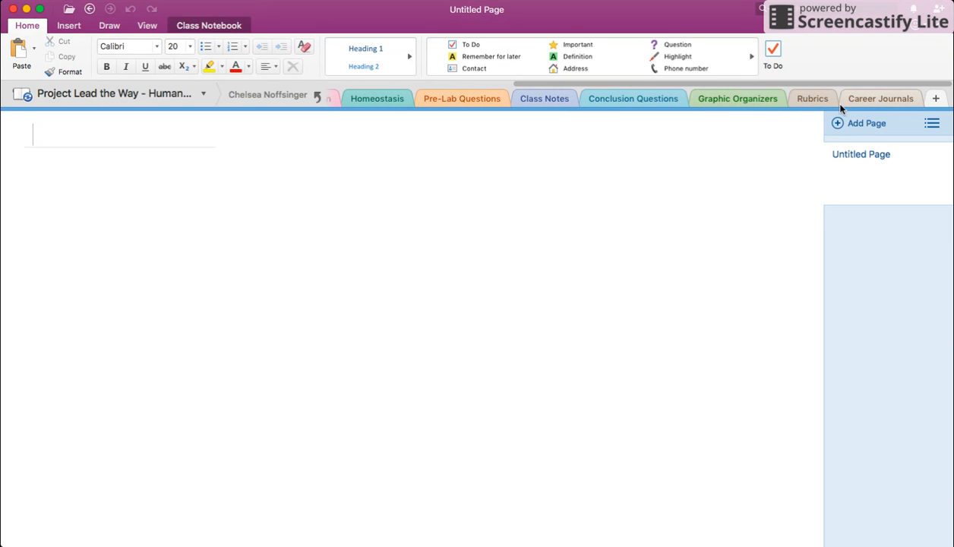
drag(832, 101, 892, 101)
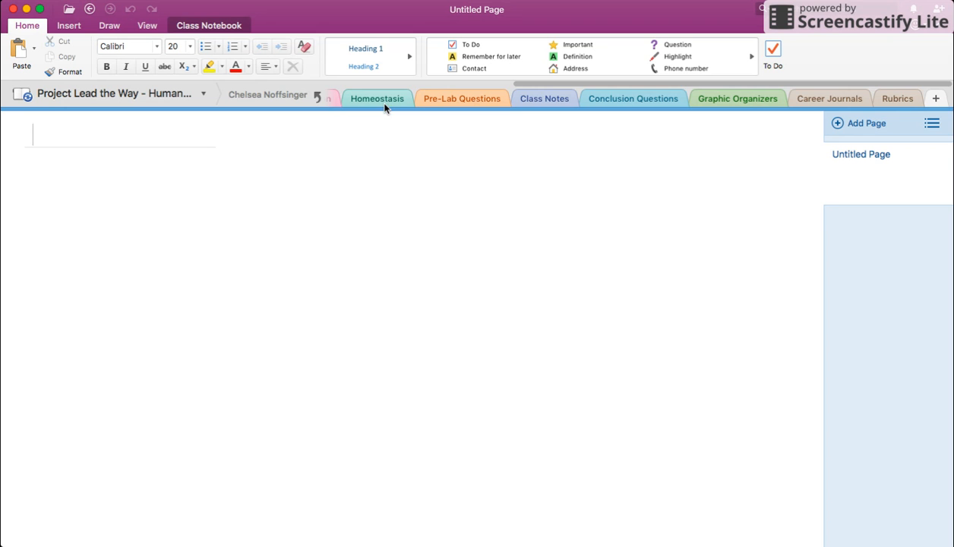
Open the Identity section, add a new dated page and delete the original undated untitled page
scroll(389, 100, left, 3)
scroll(389, 100, left, 3)
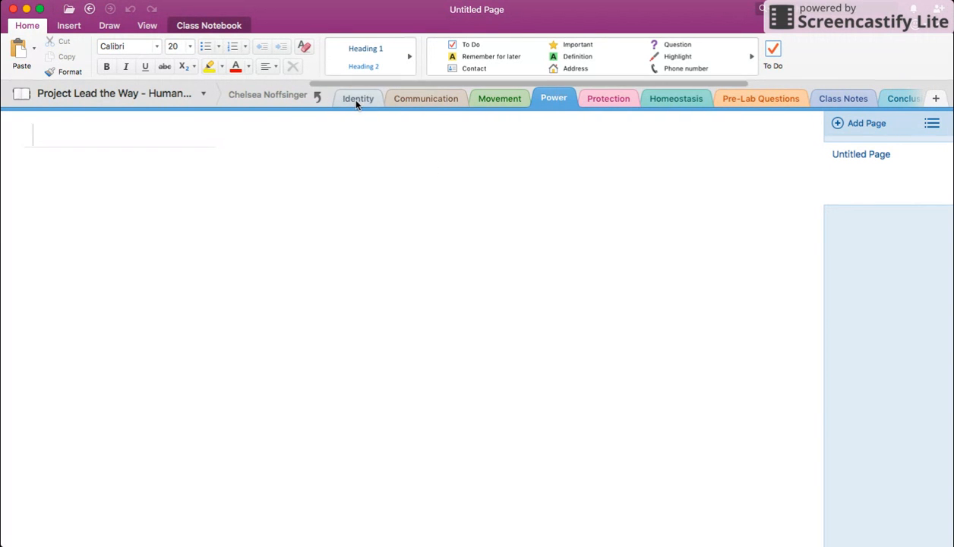
click(356, 102)
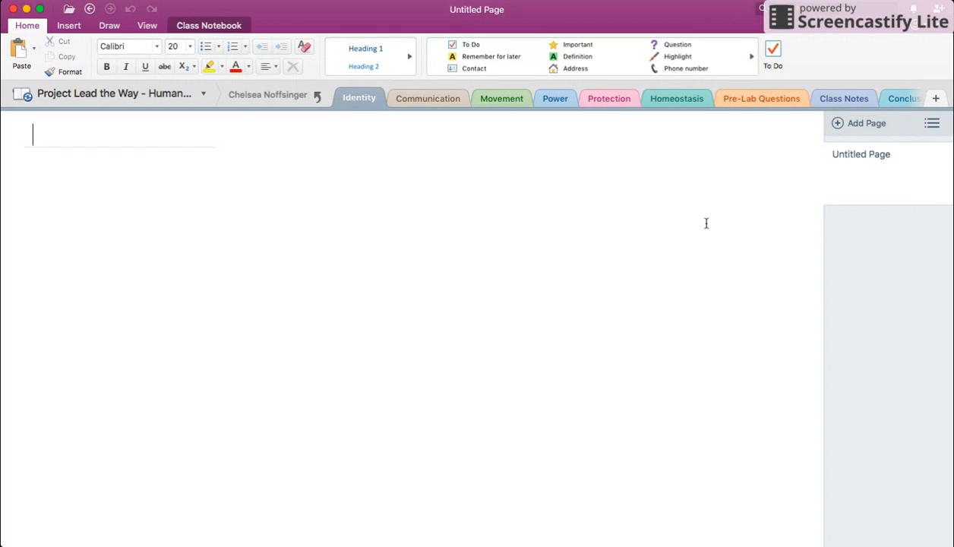
click(850, 126)
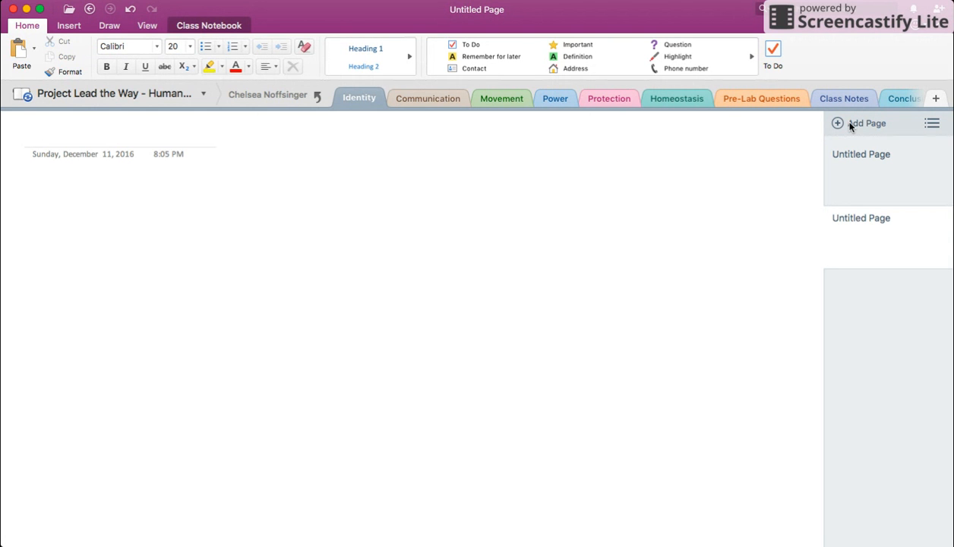
click(896, 179)
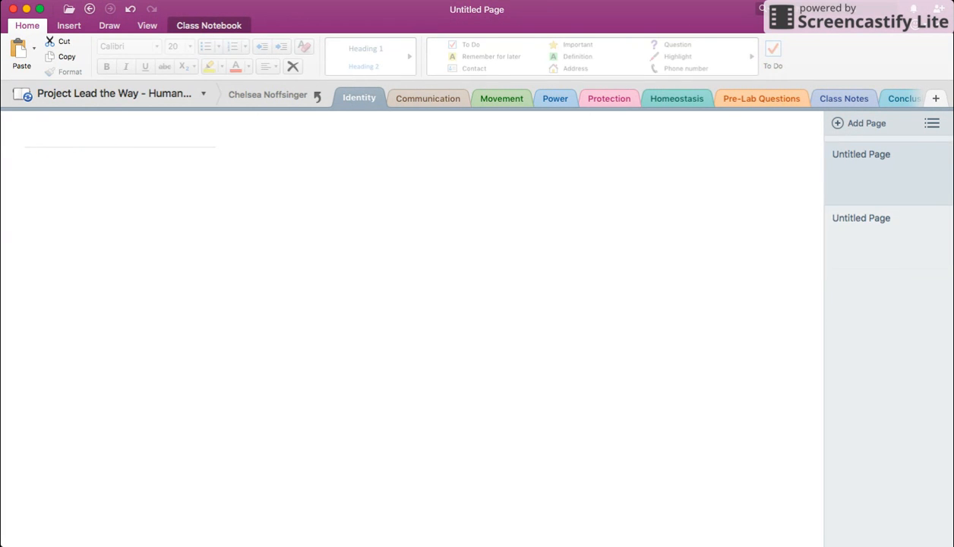
key(Delete)
click(866, 161)
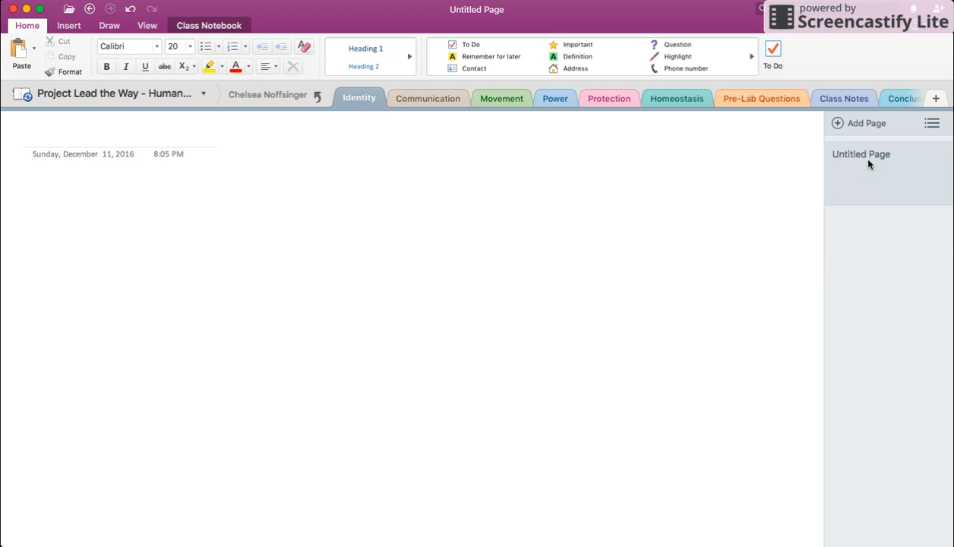
Title the dated page "Activity_________" and add another page to the Identity section
click(62, 132)
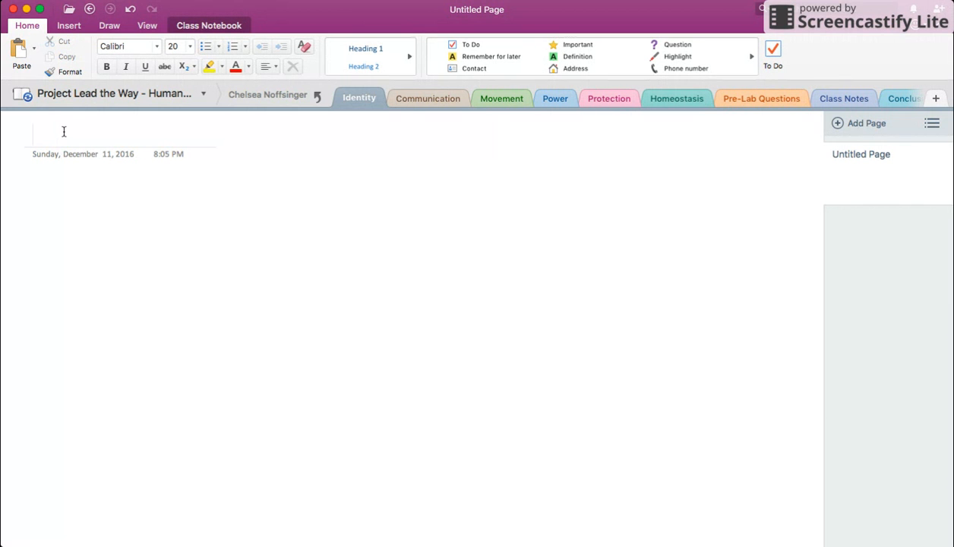
text(Activity_________)
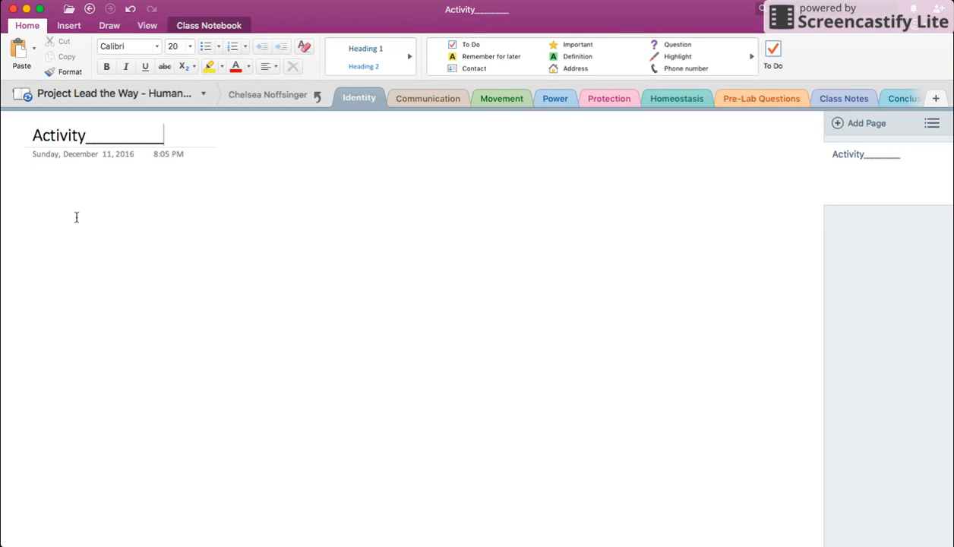
key(Return)
click(863, 124)
On the Activity page, write "My name is" followed by the first name below the title and shift the note slightly
click(867, 162)
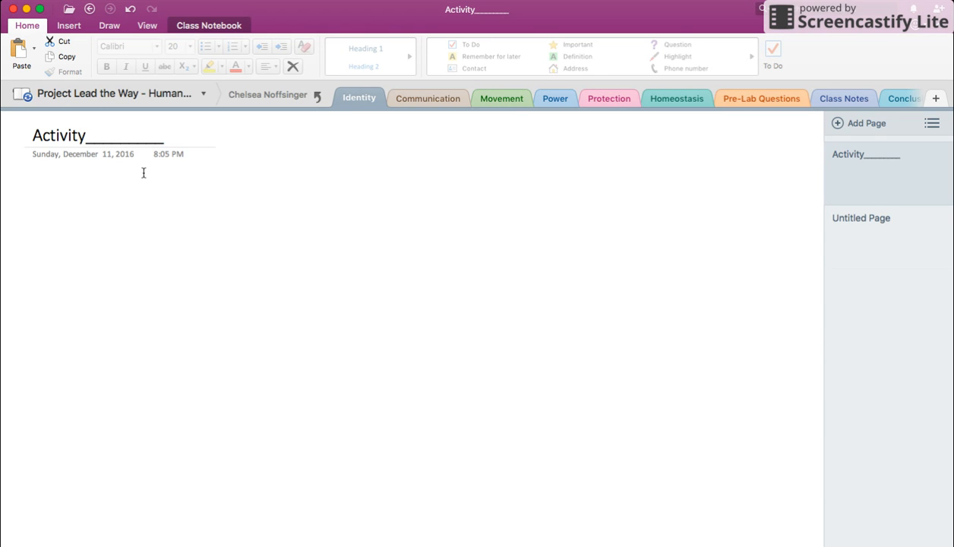
click(34, 182)
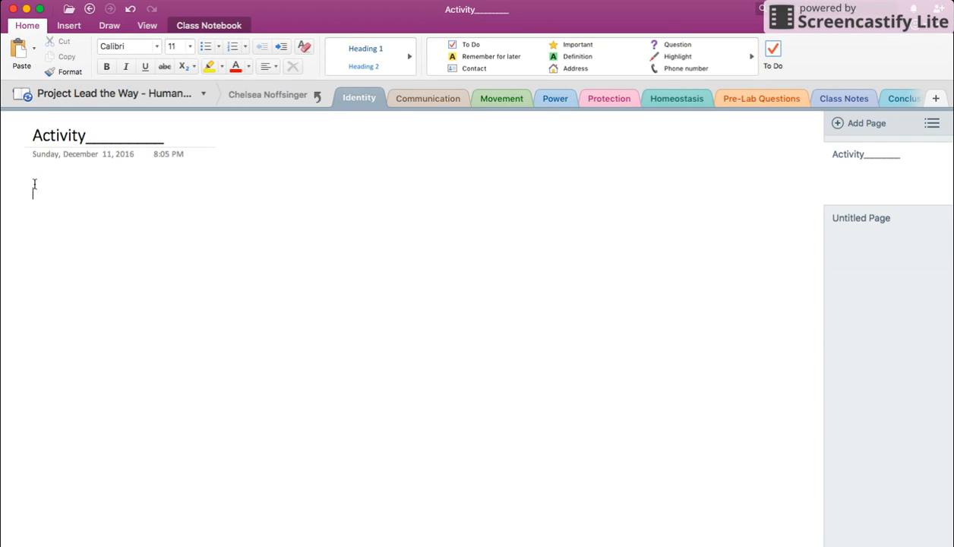
text(My name is)
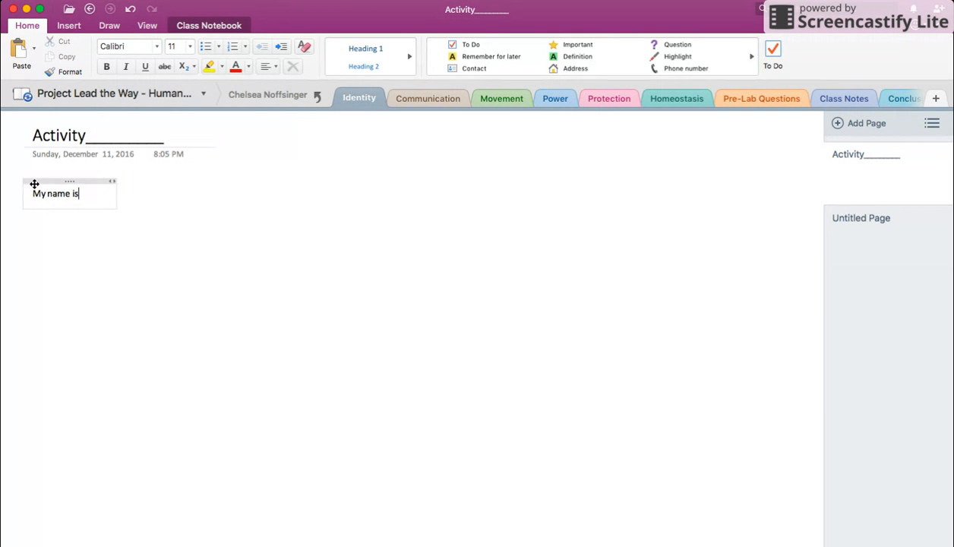
text( Chels ea.)
mouse_move(119, 183)
mouse_down()
mouse_move(272, 219)
mouse_move(357, 148)
mouse_move(238, 179)
mouse_move(115, 180)
mouse_up()
click(282, 246)
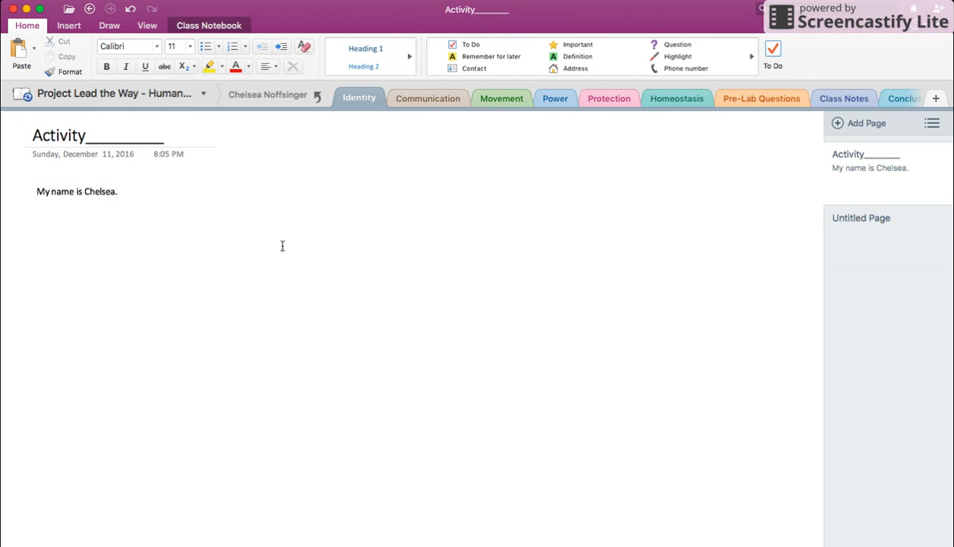
Draw a circle with strokes pointing at it below the note using a blue 3 mm marker, and erase the drawing
click(110, 25)
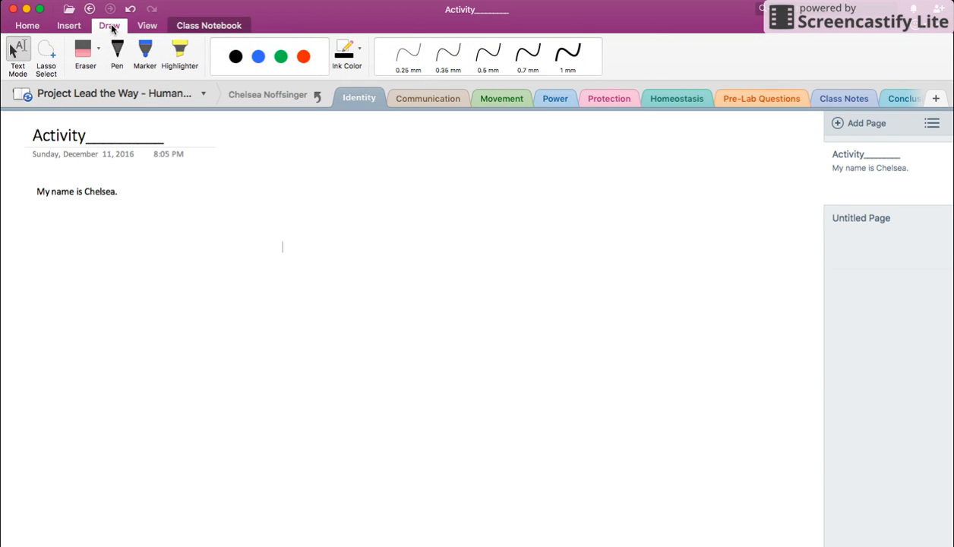
click(145, 50)
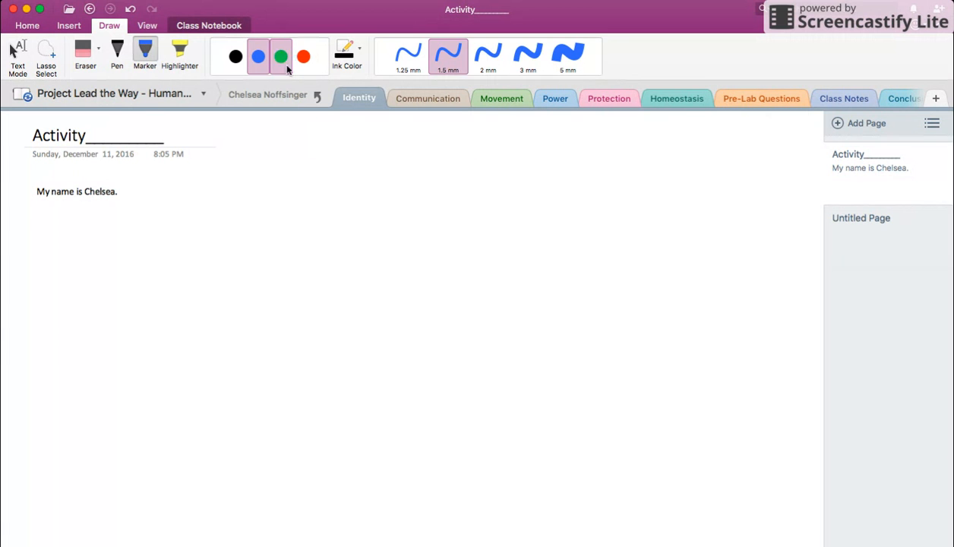
click(528, 55)
mouse_move(174, 239)
mouse_down()
mouse_move(143, 319)
mouse_move(185, 244)
mouse_move(176, 247)
mouse_up()
mouse_move(307, 214)
mouse_down()
mouse_move(220, 256)
mouse_move(280, 265)
mouse_up()
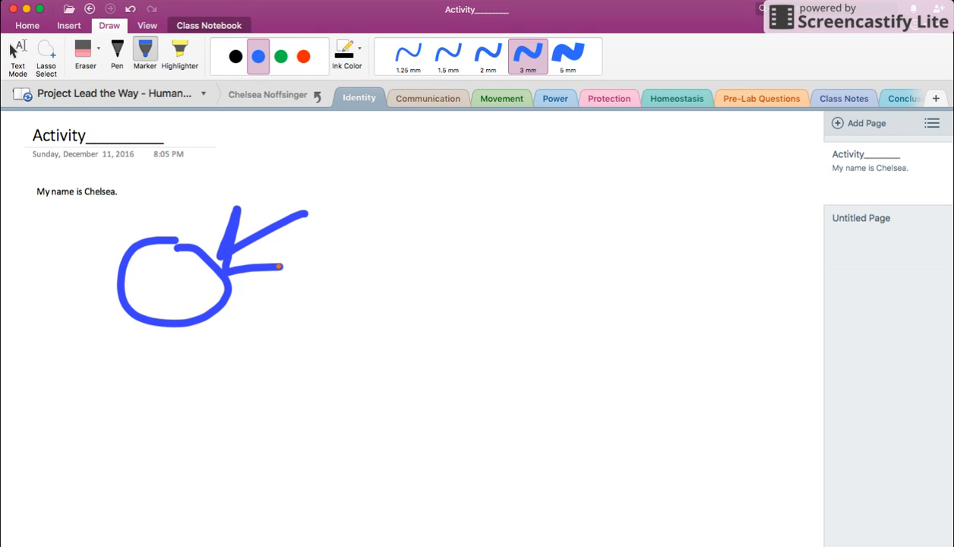
click(84, 50)
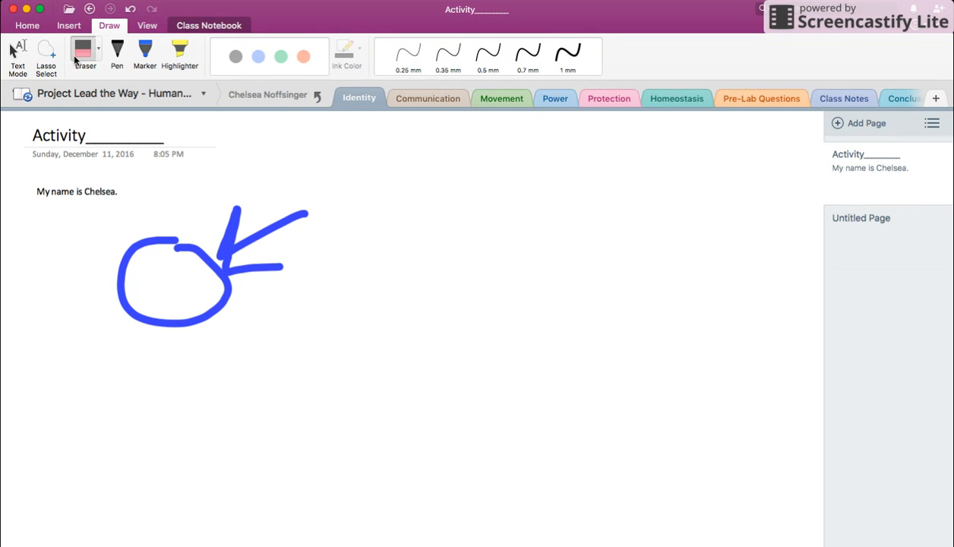
drag(224, 253, 157, 271)
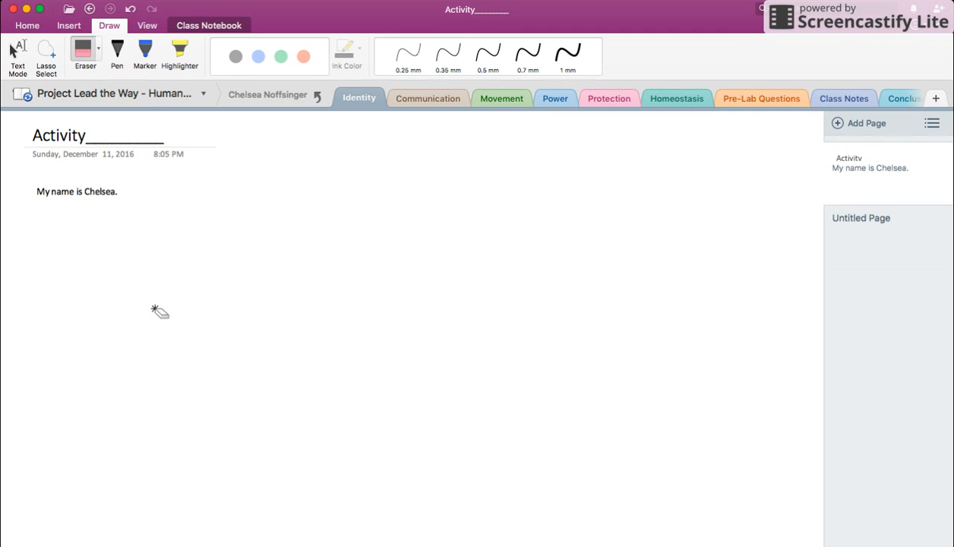
Insert a table with four columns and three rows on the Activity page
click(70, 26)
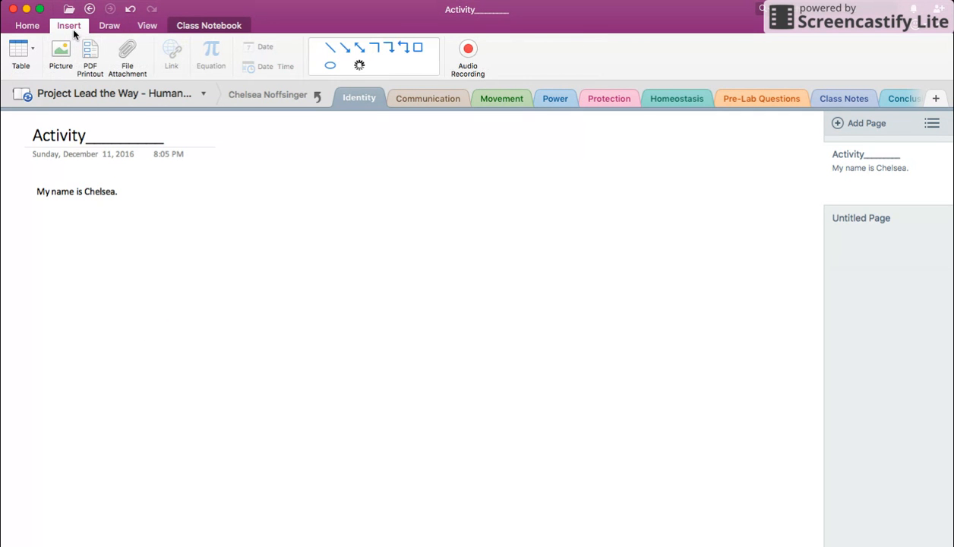
click(30, 57)
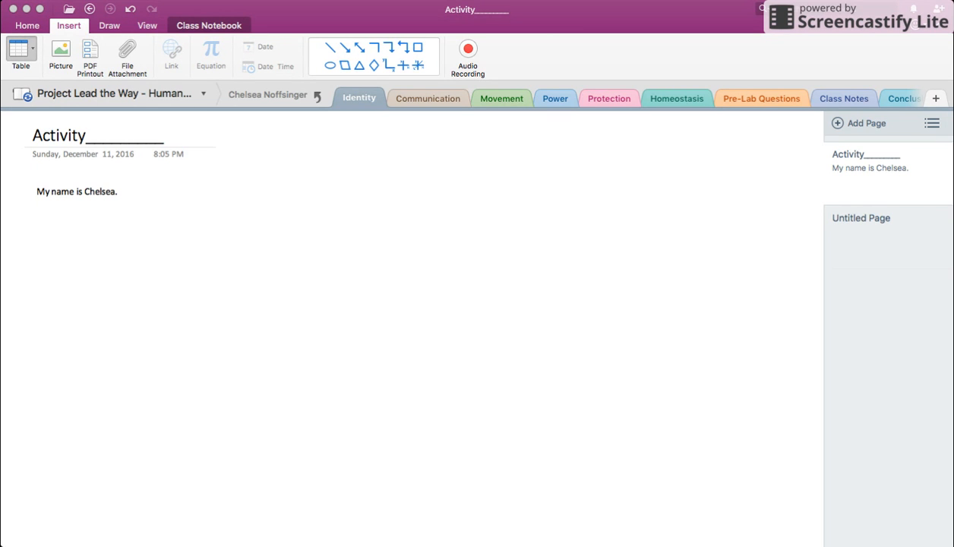
click(65, 121)
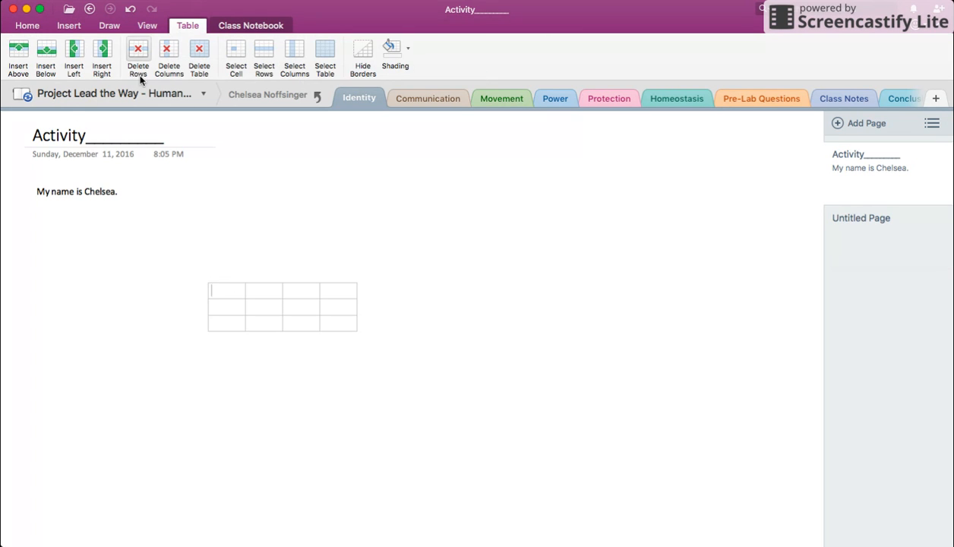
Switch to Text Mode, move the table directly under the name note and widen its container
click(108, 26)
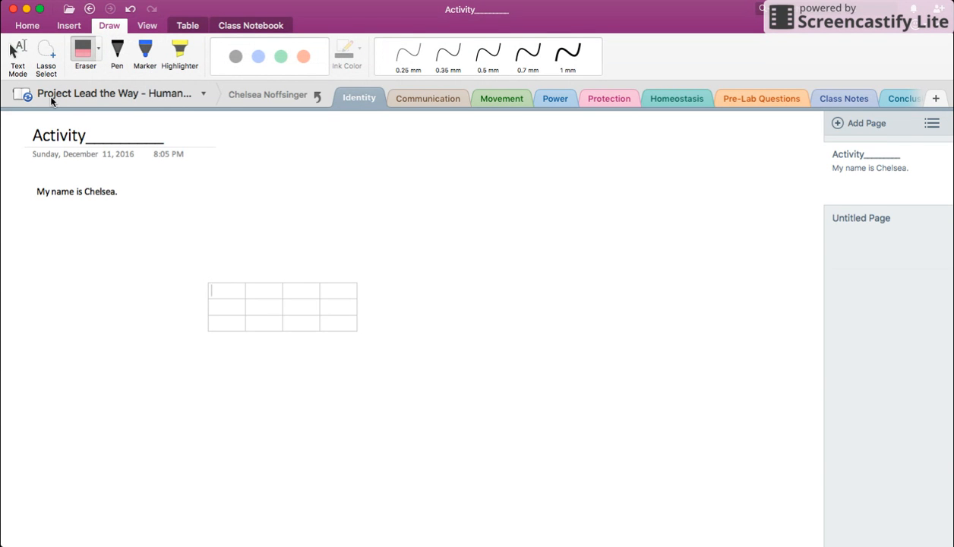
click(23, 53)
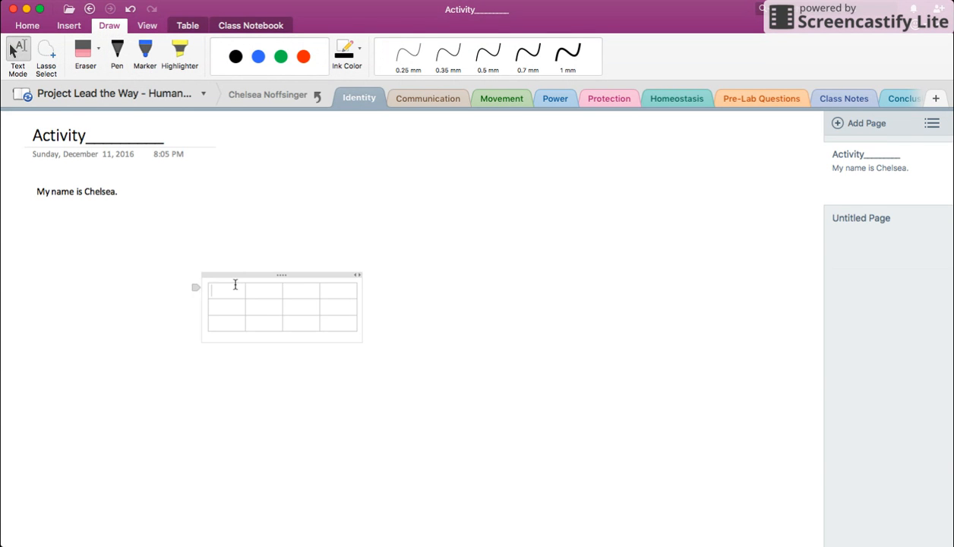
drag(255, 274, 76, 214)
drag(177, 276, 324, 347)
click(170, 250)
Fill the first two cells of the table's top row with "1.234flkd" and "Ffskcie"
click(48, 231)
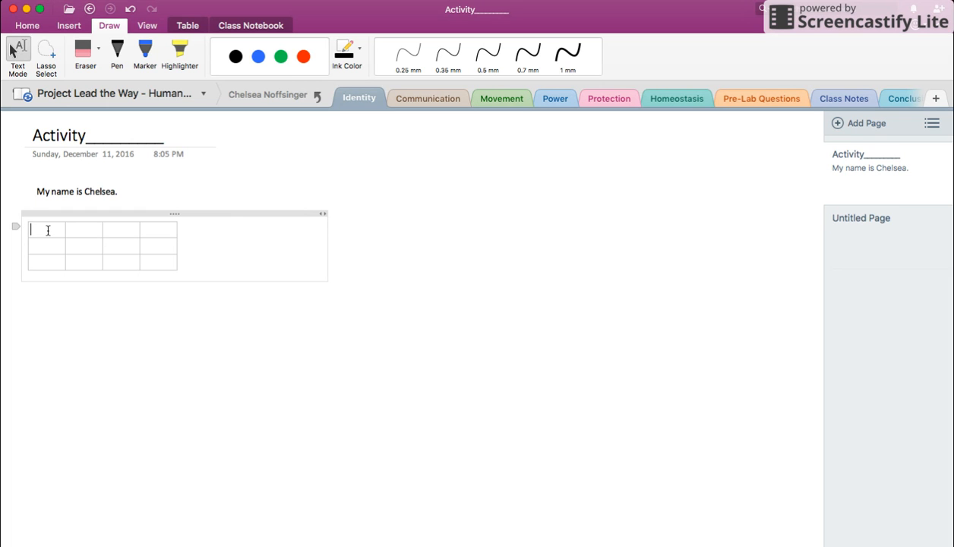
text(1.23)
text(4flkd )
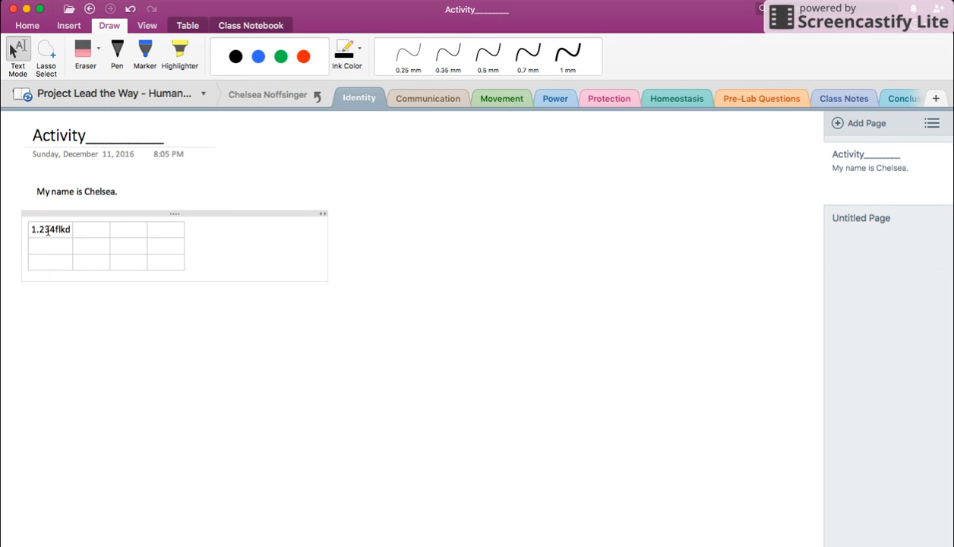
text(ffskcie)
key(Tab)
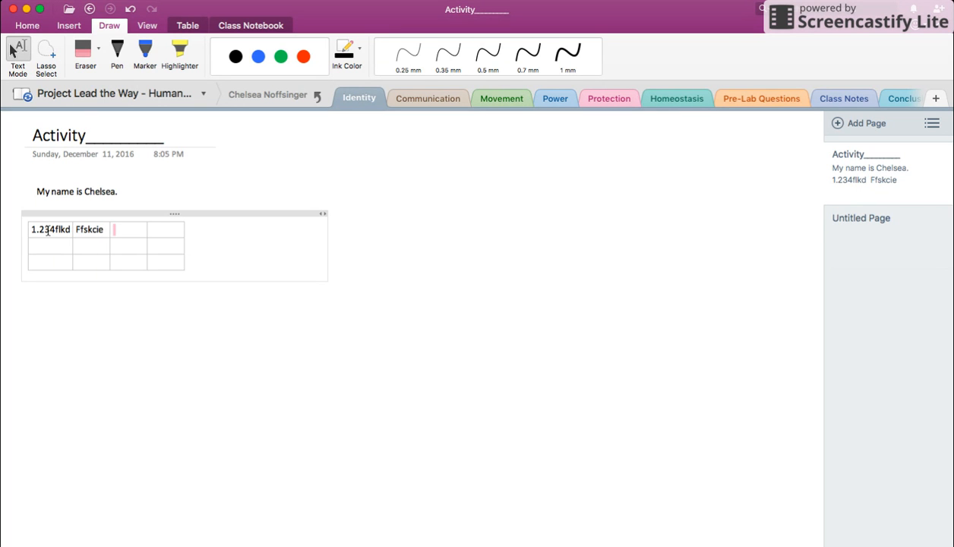
Insert the "Your Hormones" picture into the third cell of the table's top row
key(super+plus)
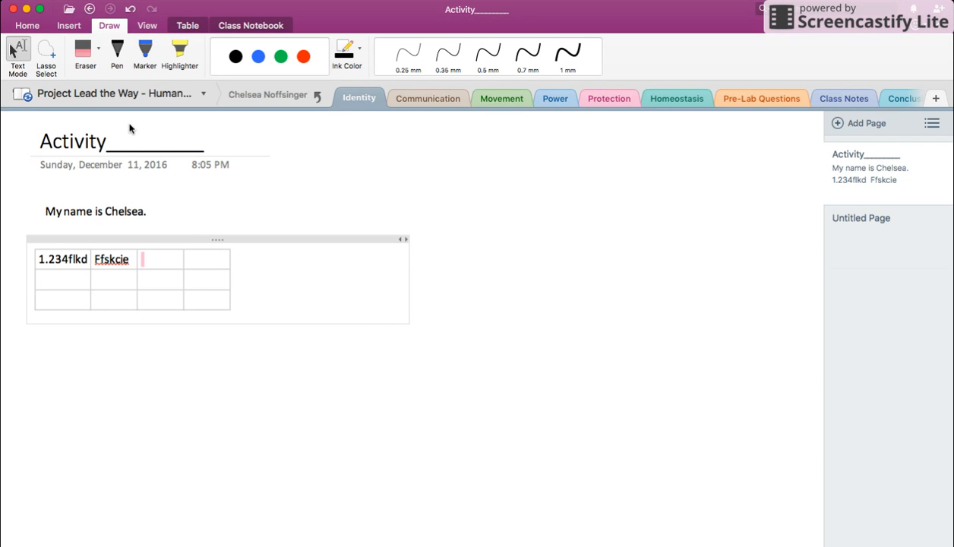
click(68, 25)
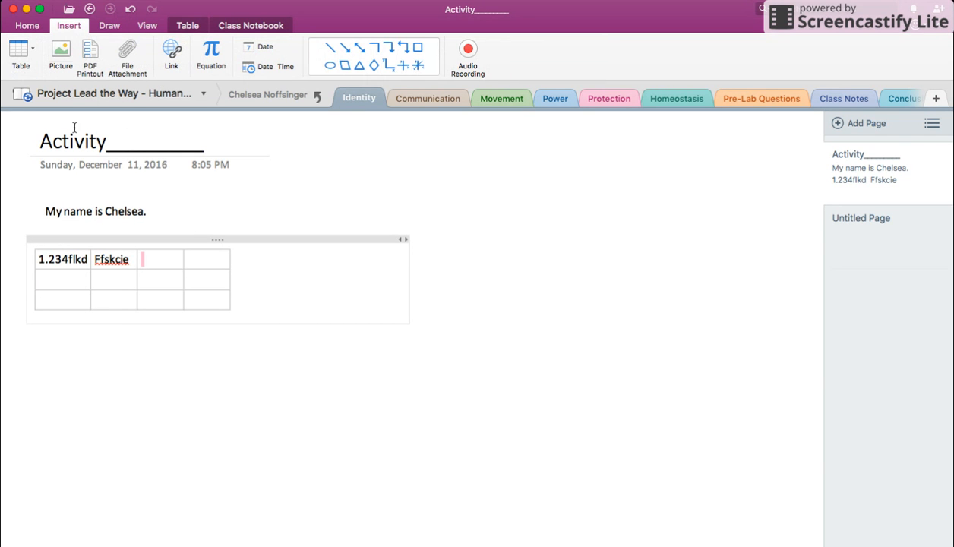
click(66, 45)
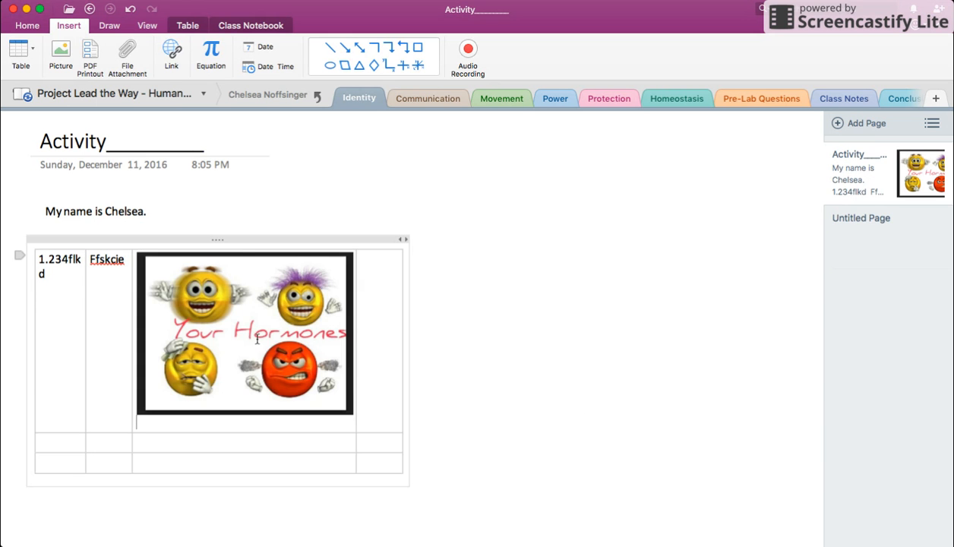
Move the "Your Hormones" picture out of the table, shrink it and place it in the blank space beside the table
drag(256, 332, 390, 361)
click(330, 339)
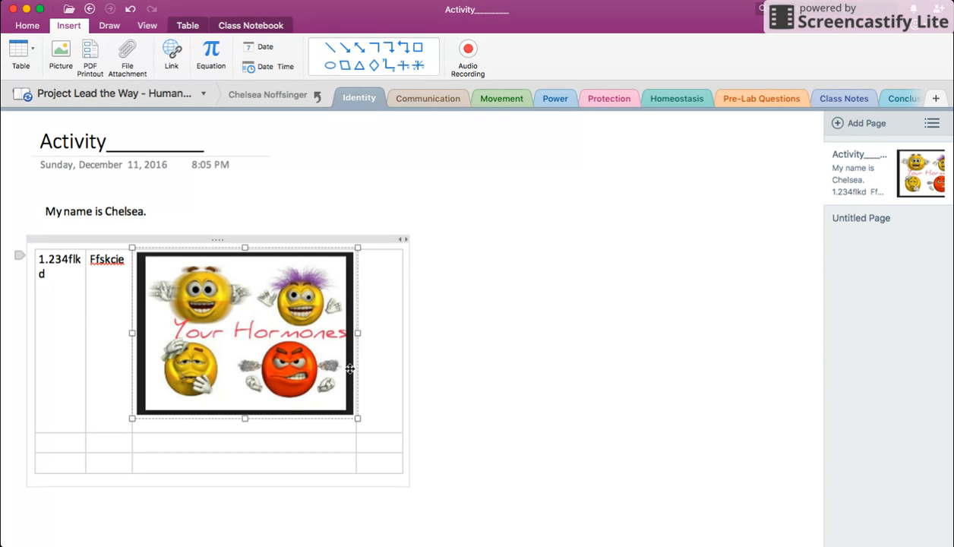
drag(315, 364, 564, 395)
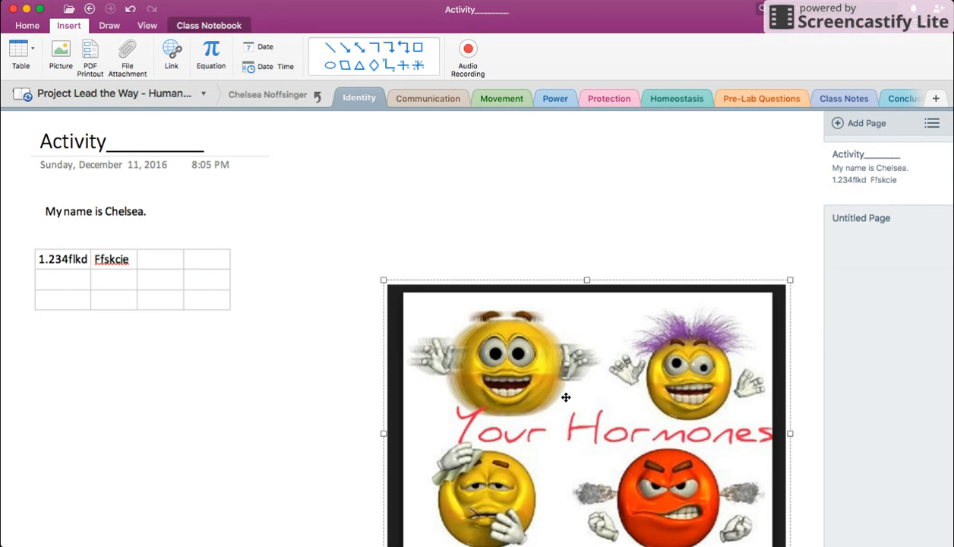
drag(406, 281, 611, 427)
drag(653, 471, 373, 208)
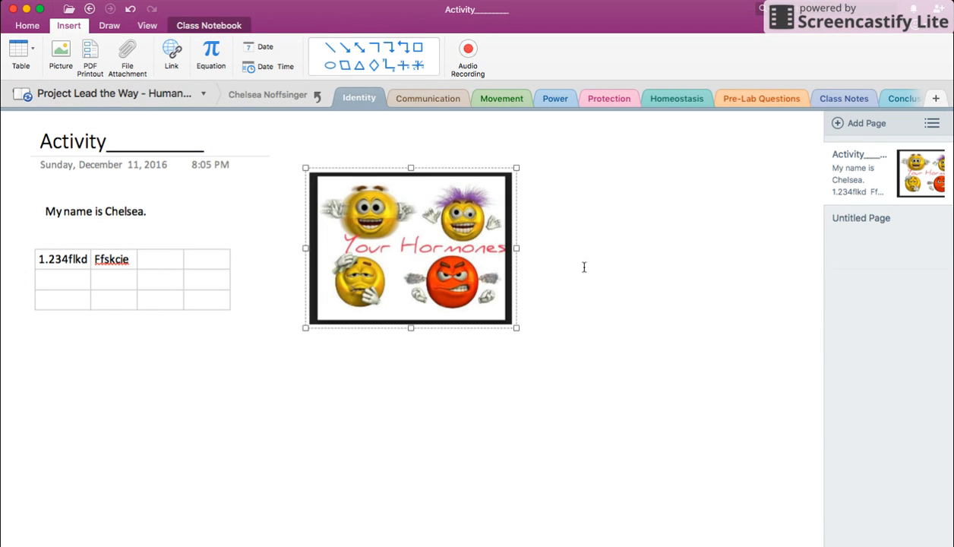
drag(414, 239, 505, 255)
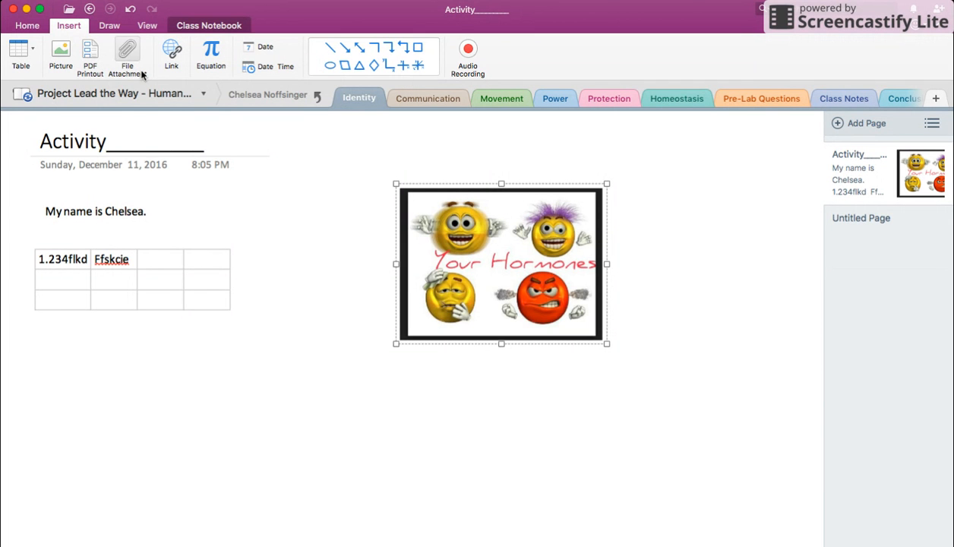
Attach the standards PDF between the name note and the picture, and preview the file
click(129, 54)
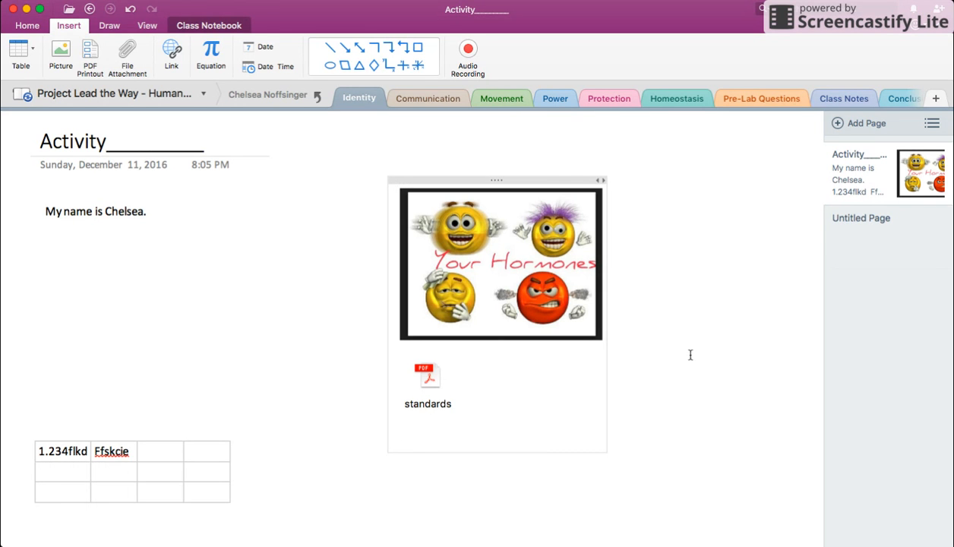
drag(426, 381, 318, 211)
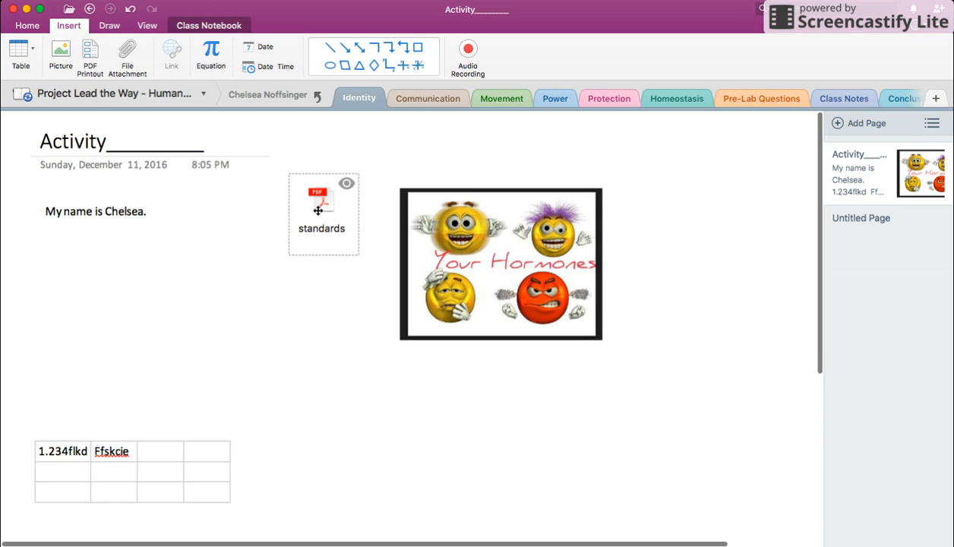
click(348, 185)
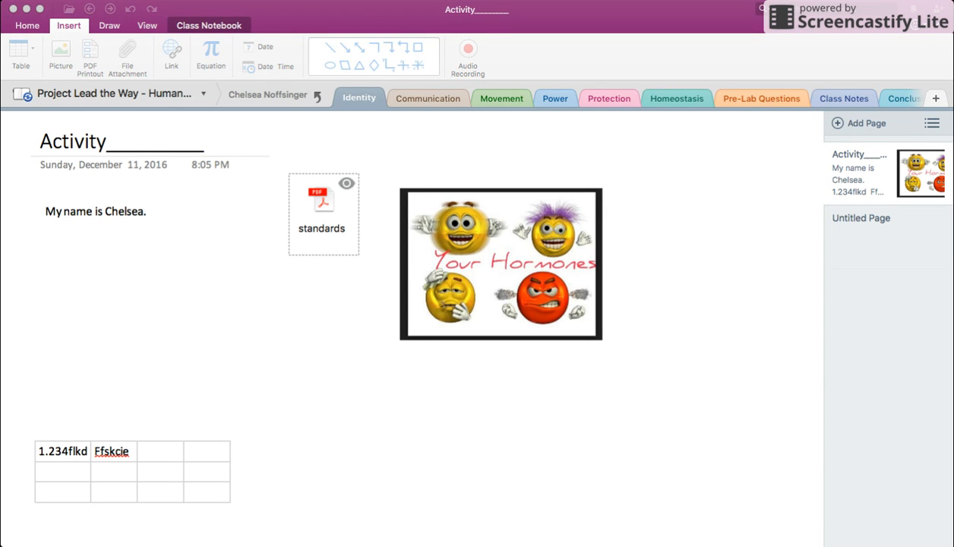
click(255, 32)
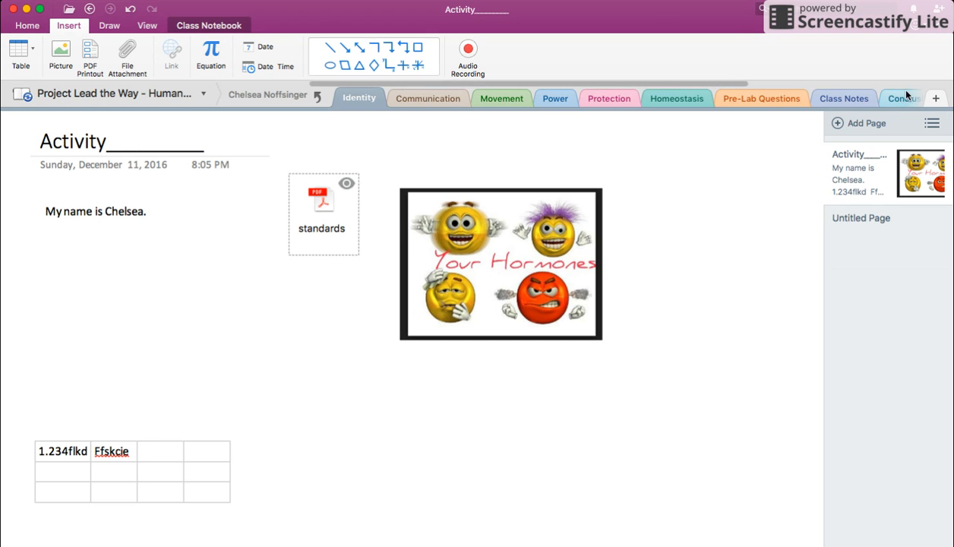
Create a subpage under the Activity page and title it "Version1"
click(861, 179)
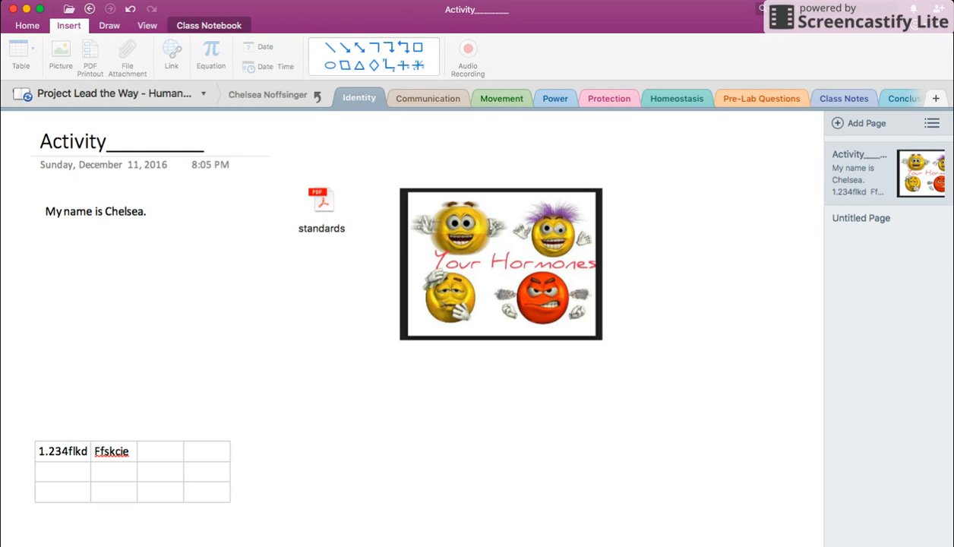
click(768, 312)
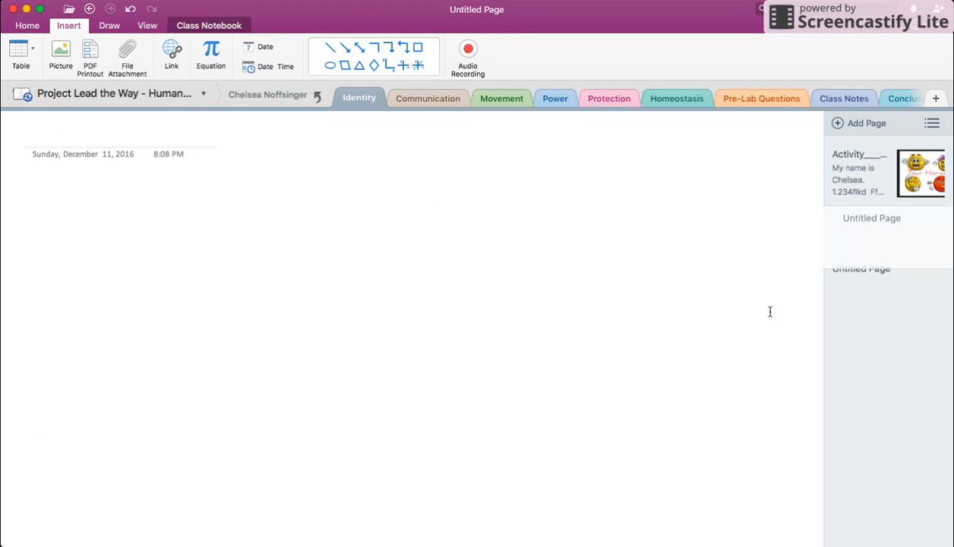
click(863, 178)
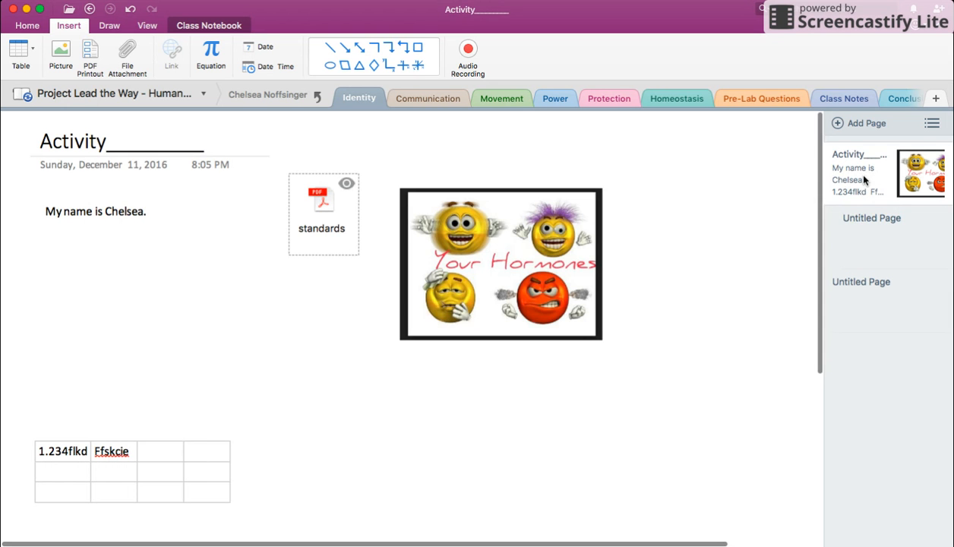
click(860, 256)
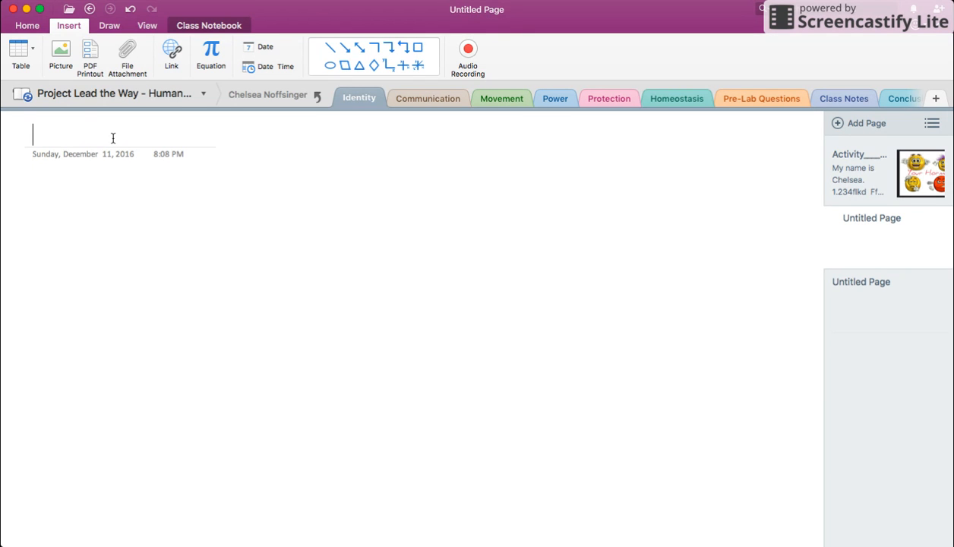
text(Version1)
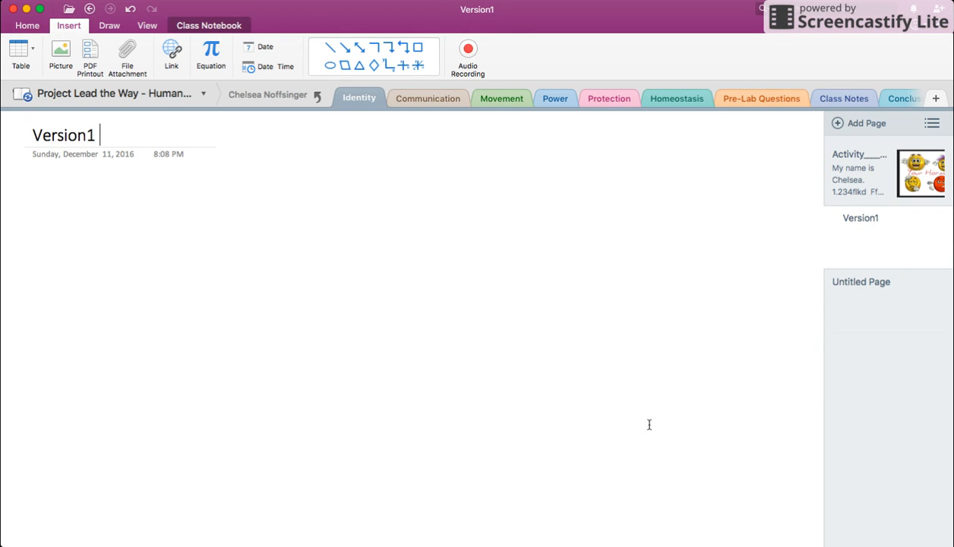
Look through the Identity section's pages and the Rubrics section, and return to the Activity page in Identity
click(862, 152)
click(873, 218)
click(863, 283)
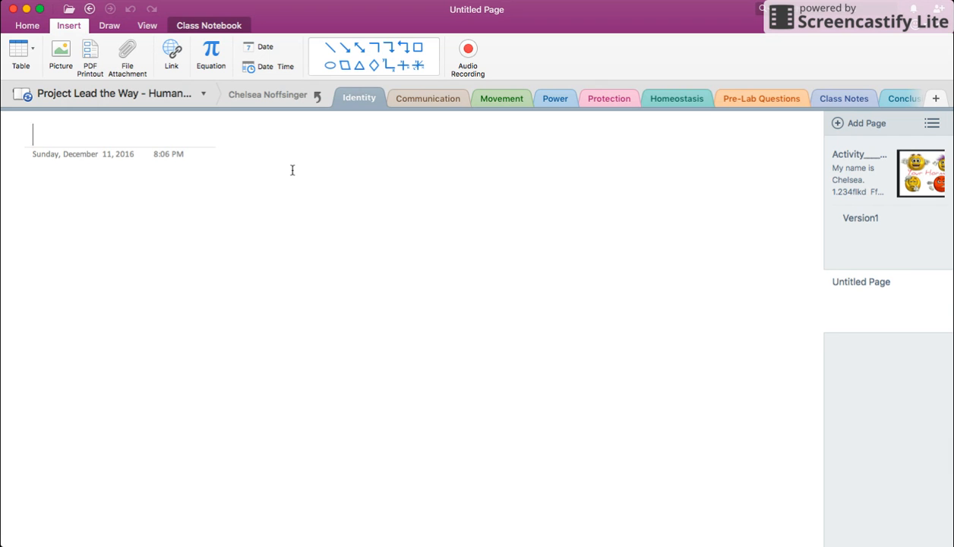
scroll(687, 97, right, 5)
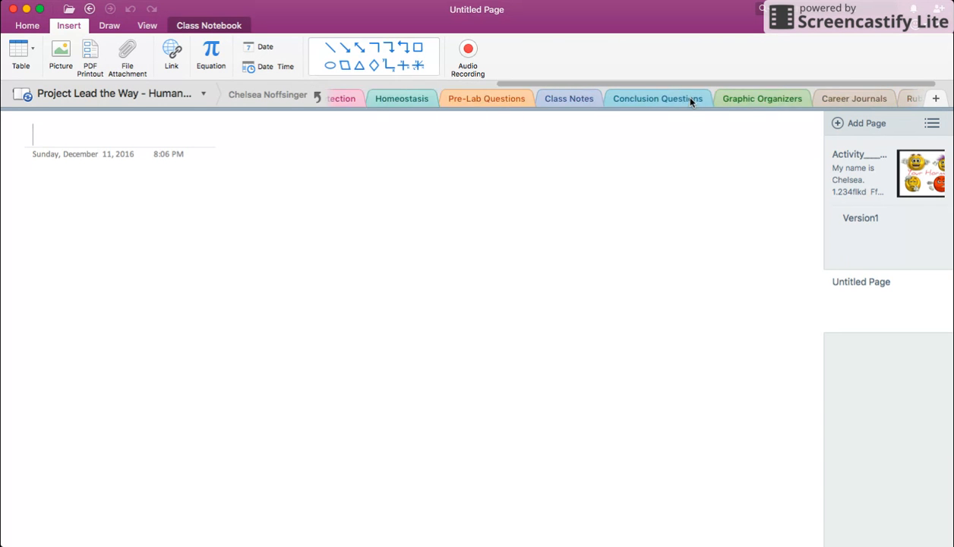
click(877, 97)
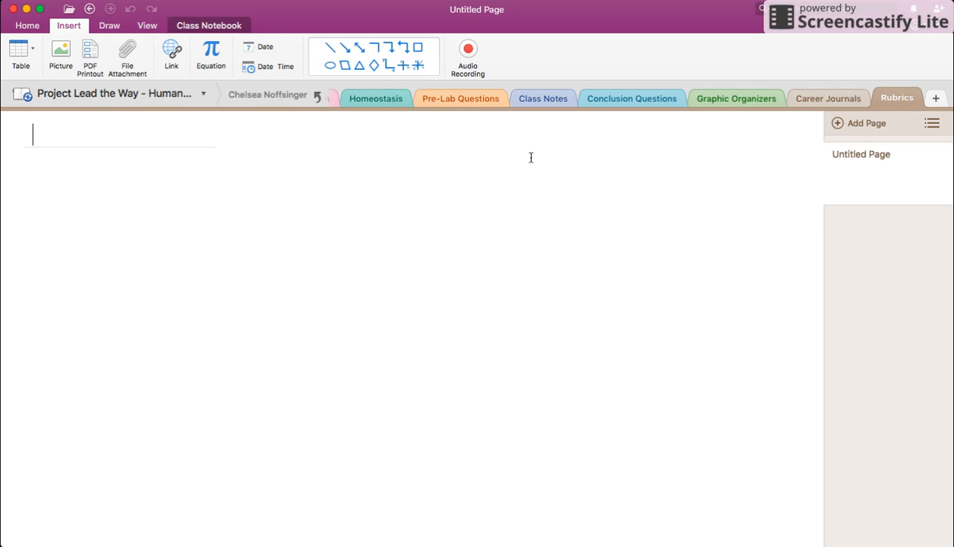
scroll(478, 105, left, 5)
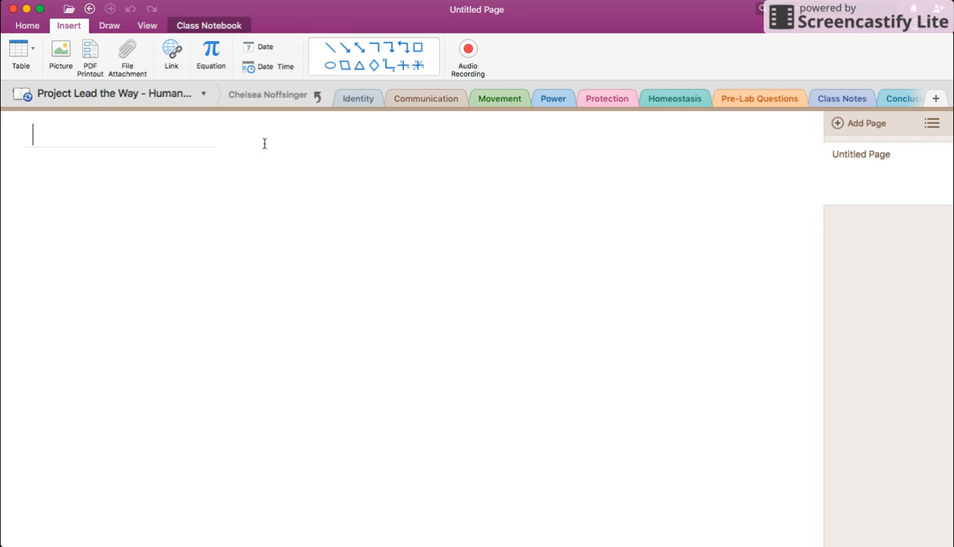
click(347, 98)
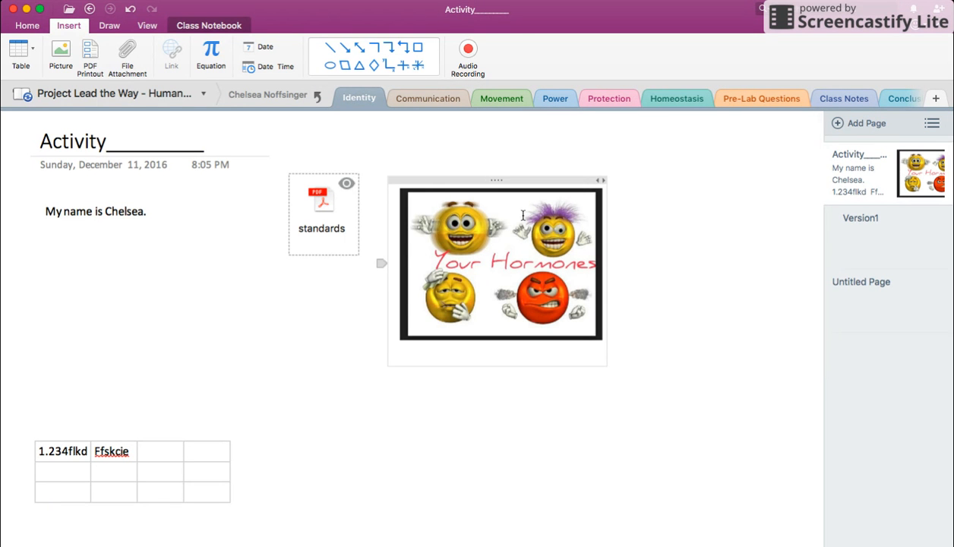
Move the standards PDF below the picture, and place the picture between the name note and the table
drag(316, 199, 574, 393)
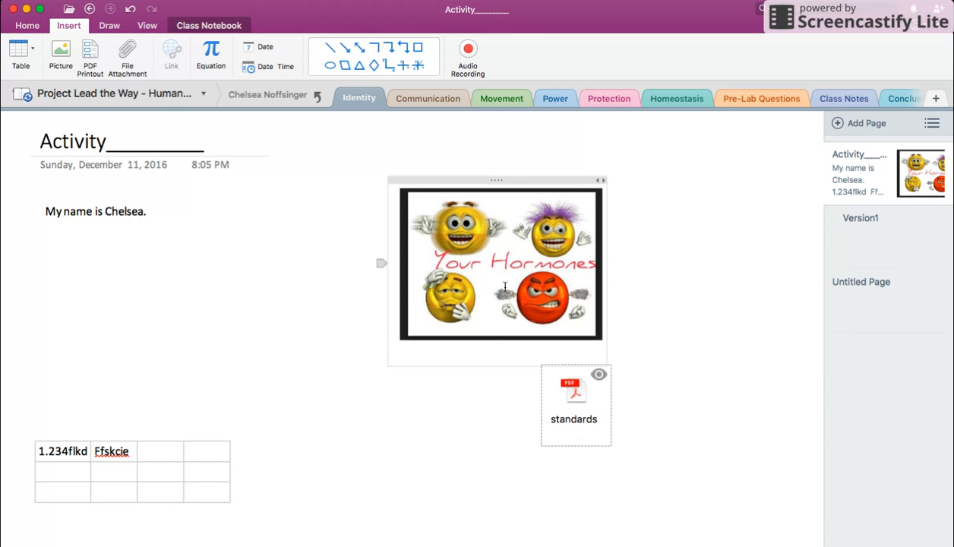
click(416, 278)
drag(488, 265, 214, 254)
click(302, 276)
scroll(303, 278, down, 3)
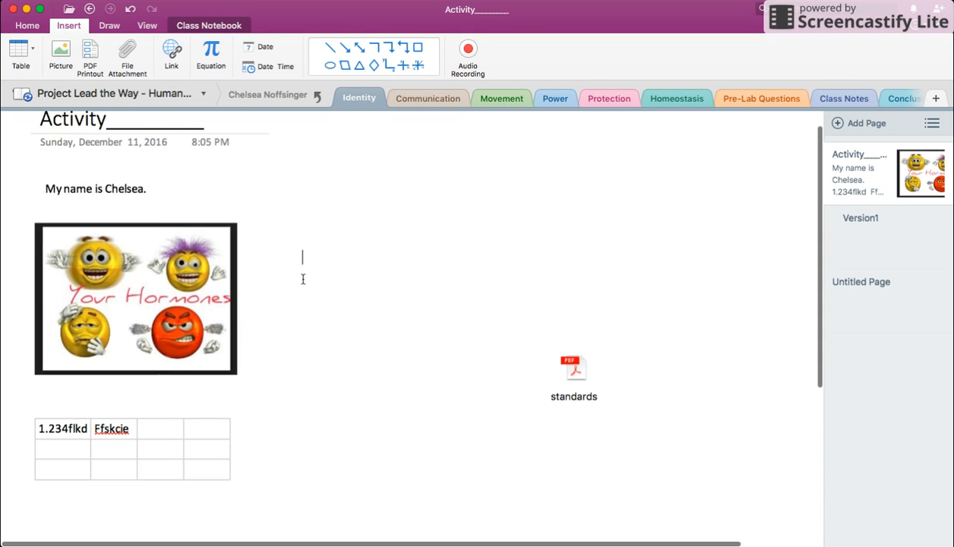
scroll(303, 279, up, 3)
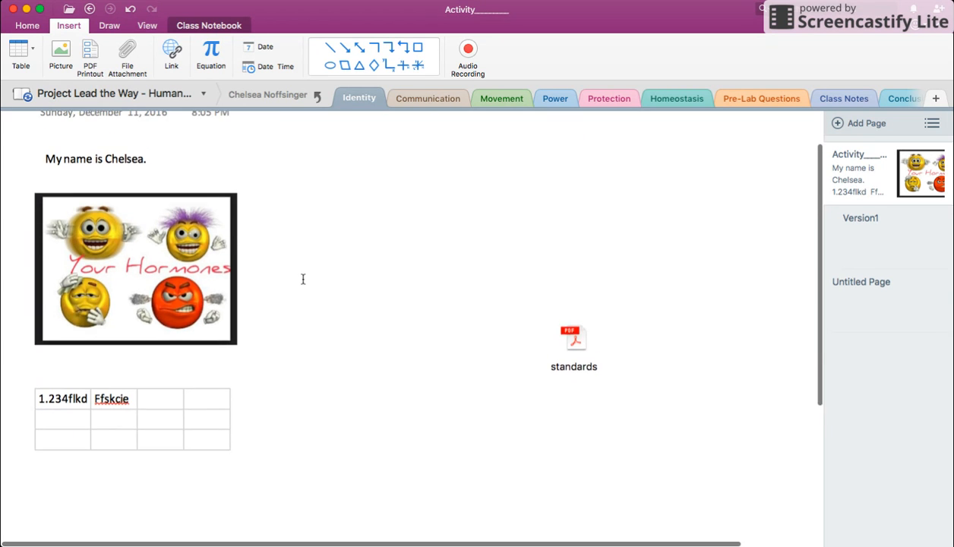